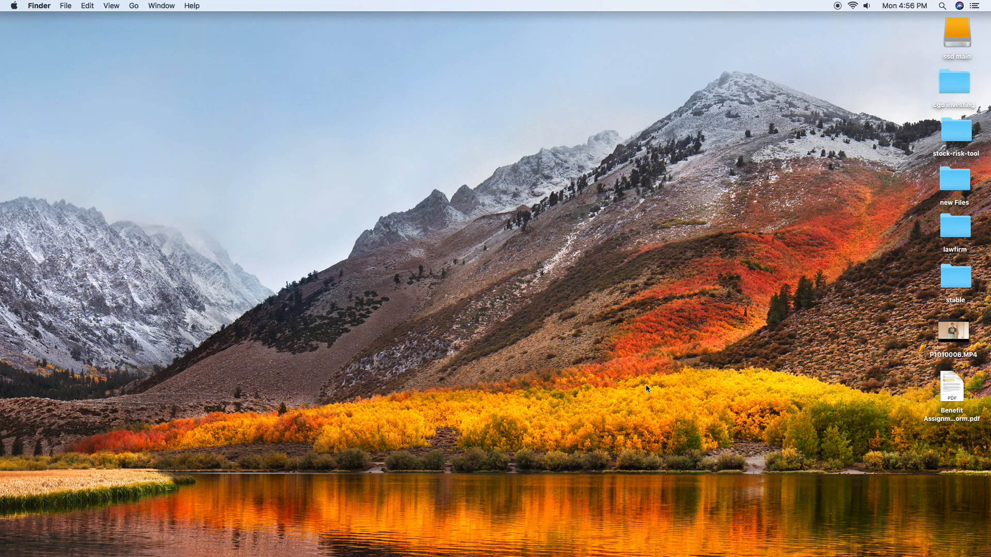
# - Open Benefit Assignment Form.pdf from the desktop, enlarge and reposition its window, and show the markup tools
pyautogui.doubleClick(953, 395)
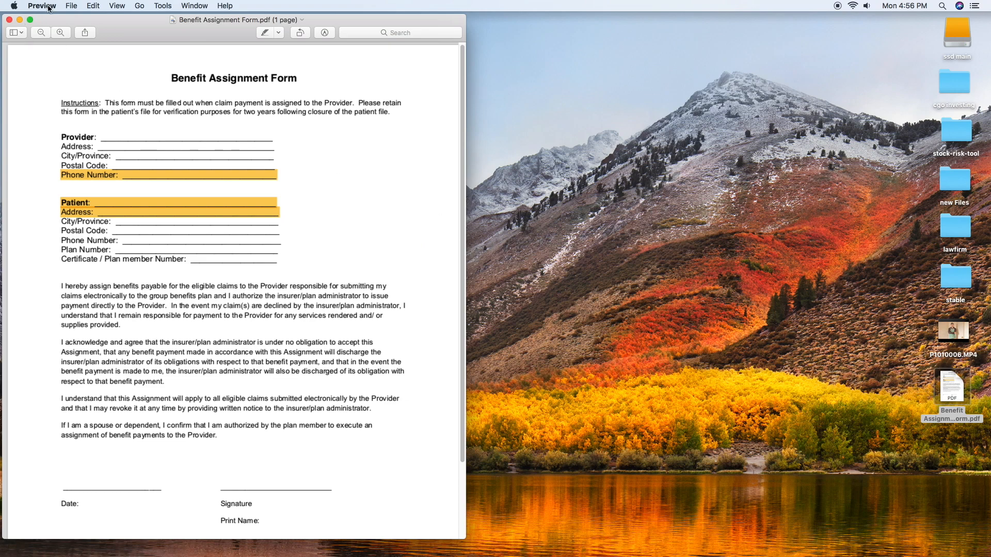
pyautogui.moveTo(466, 206); pyautogui.dragTo(711, 191)
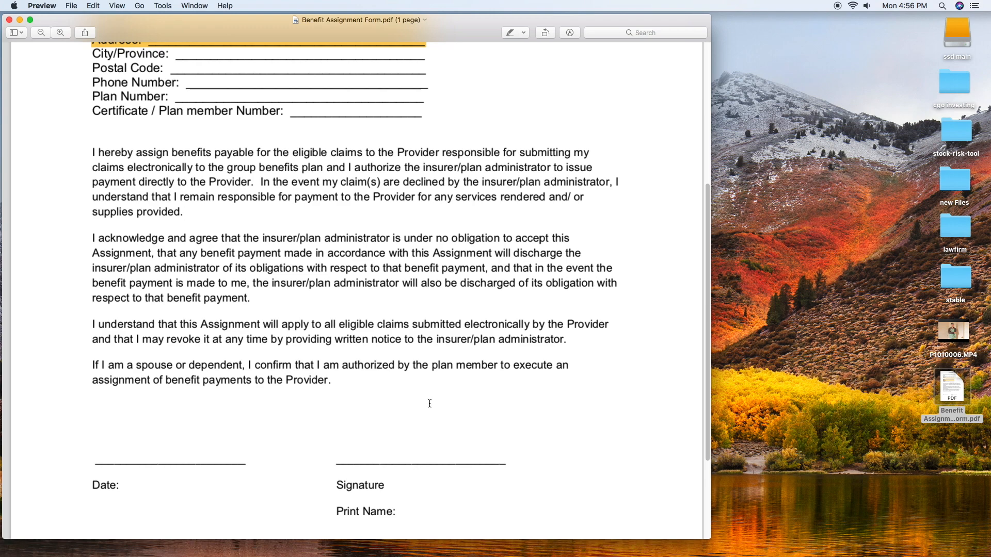
pyautogui.scroll(10, 429, 410)
pyautogui.moveTo(400, 38); pyautogui.dragTo(497, 36)
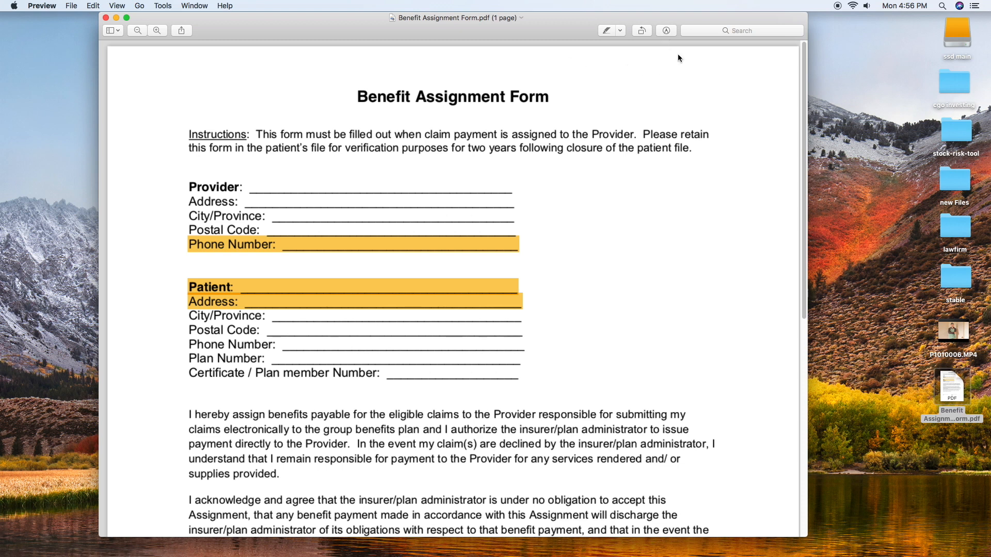
pyautogui.click(665, 31)
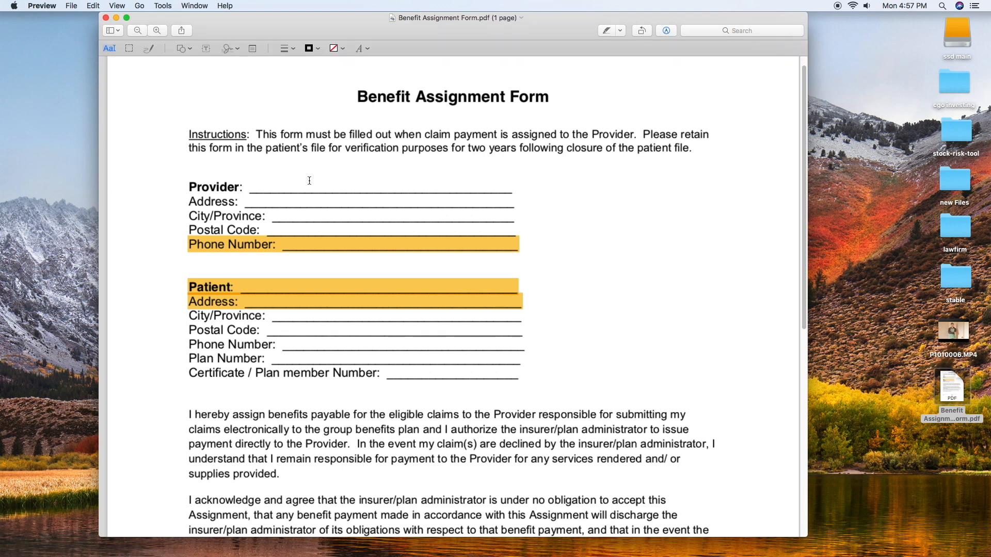
# - Sketch a freehand signature above the form's Signature line and scale it down slightly
pyautogui.scroll(-5, 330, 205)
pyautogui.scroll(-3, 331, 208)
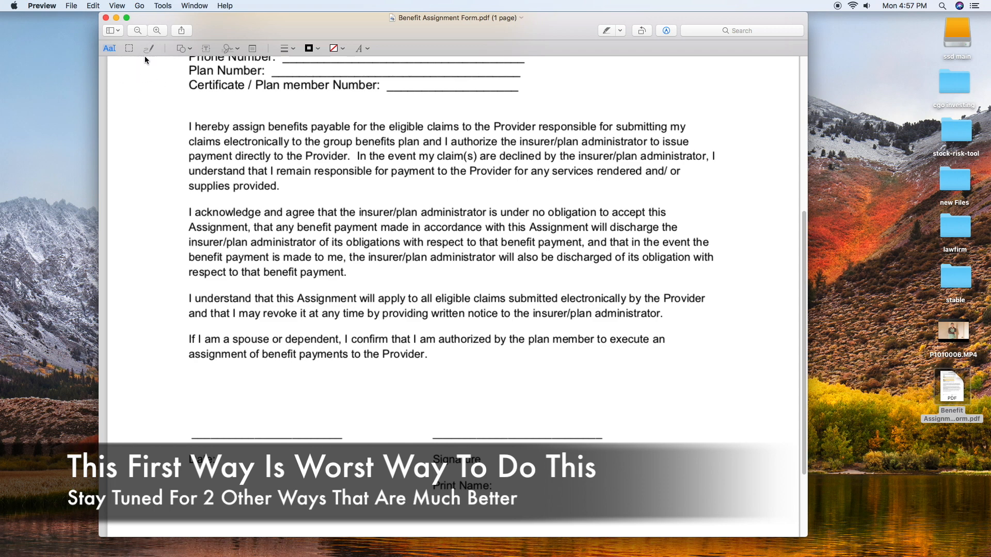
pyautogui.click(144, 50)
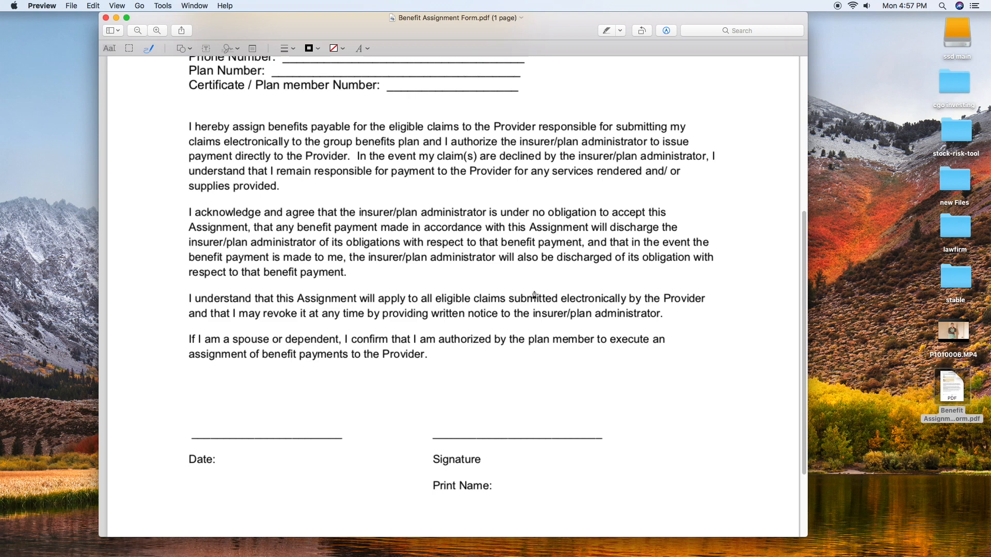
pyautogui.moveTo(484, 391)
pyautogui.mouseDown()
pyautogui.moveTo(454, 411)
pyautogui.moveTo(536, 419)
pyautogui.moveTo(553, 371)
pyautogui.moveTo(578, 426)
pyautogui.moveTo(592, 413)
pyautogui.mouseUp()
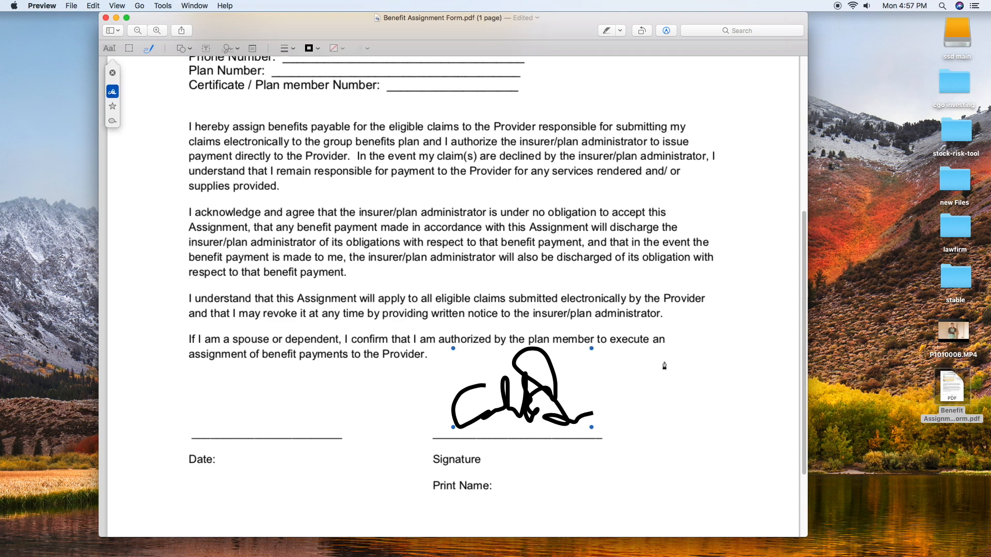
pyautogui.moveTo(591, 348)
pyautogui.mouseDown()
pyautogui.moveTo(573, 358)
pyautogui.moveTo(570, 393)
pyautogui.mouseUp()
pyautogui.click(634, 413)
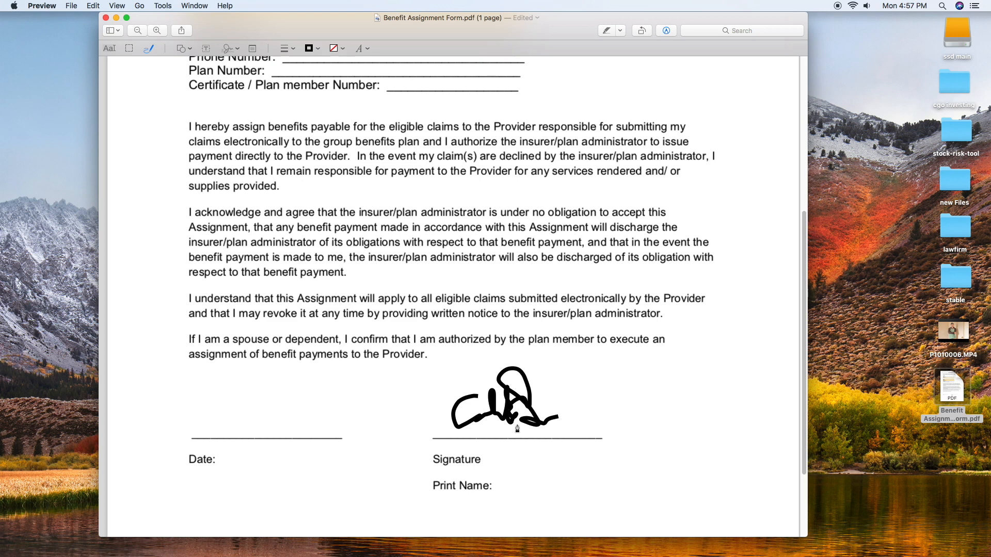
# - Delete the freehand signature sketched above the Signature line
pyautogui.click(509, 405)
pyautogui.press('Delete')
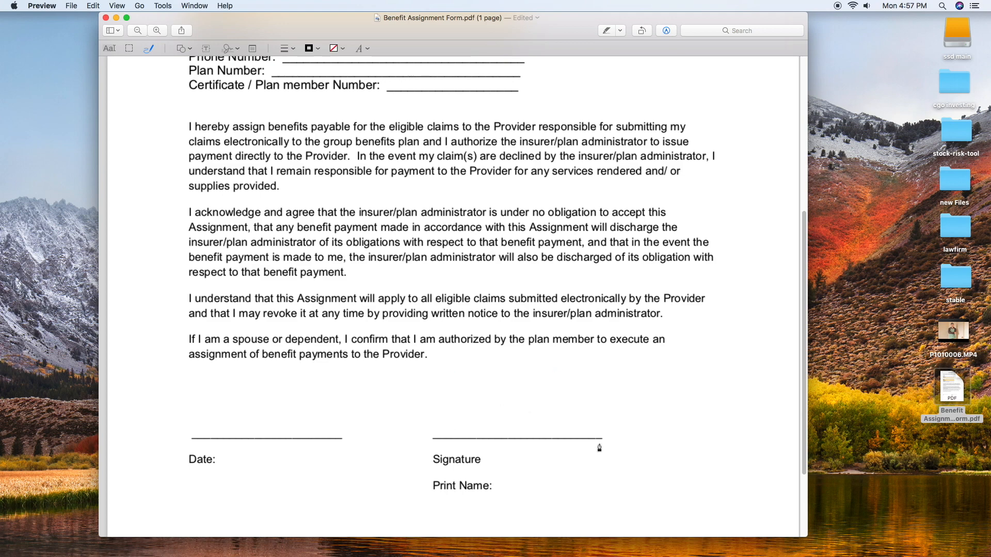
pyautogui.scroll(5, 504, 405)
pyautogui.scroll(3, 555, 392)
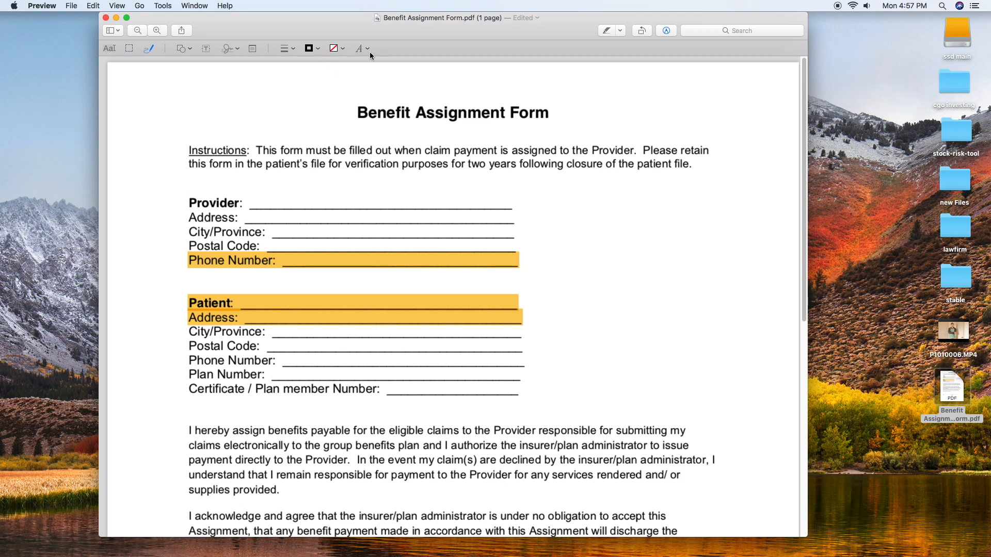
# - Create a reusable signature by capturing a handwritten one on white paper with the camera
pyautogui.click(666, 30)
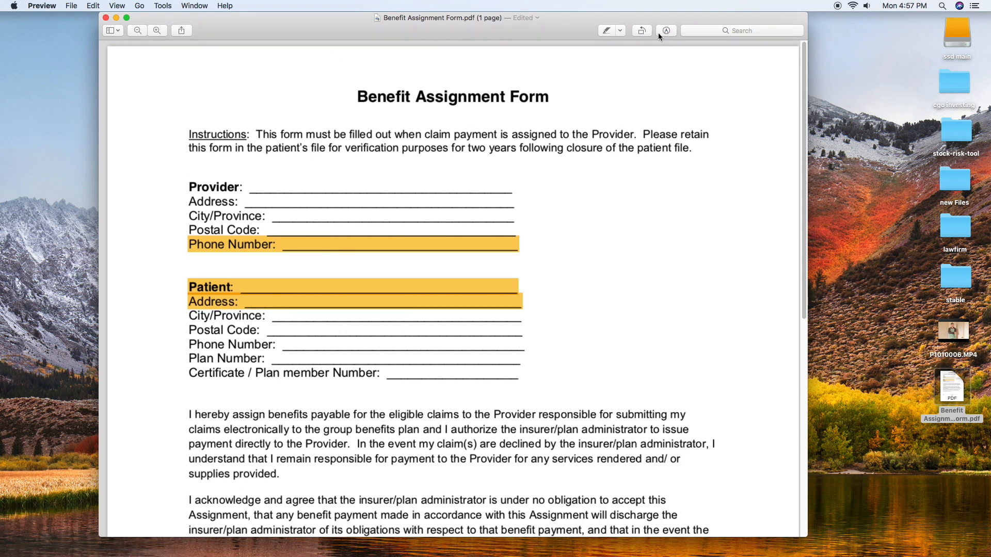
pyautogui.click(665, 31)
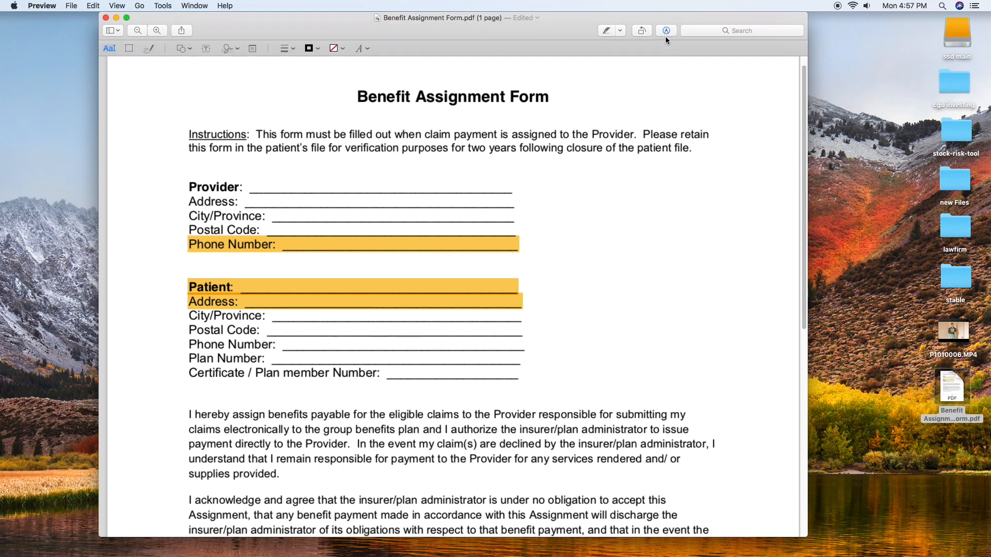
pyautogui.click(235, 51)
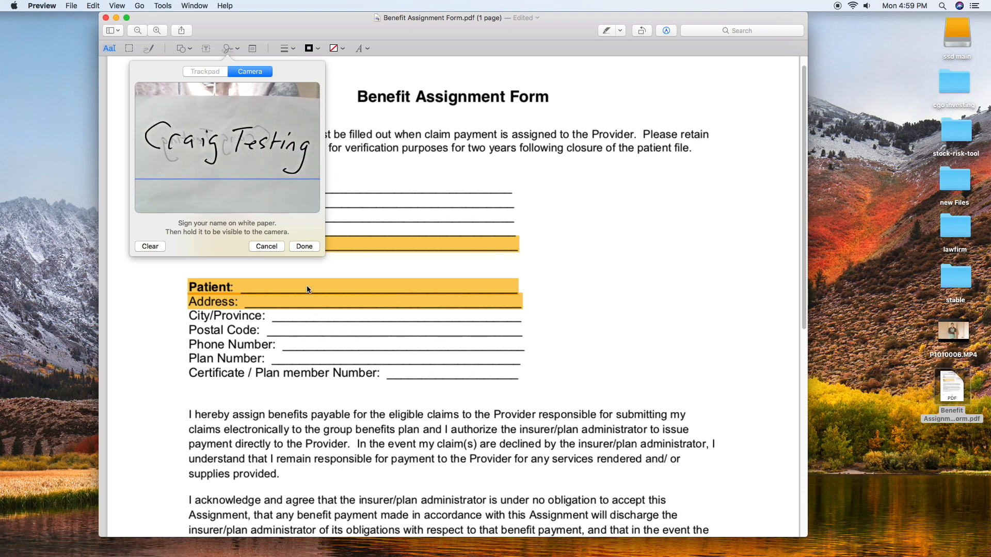
pyautogui.click(306, 246)
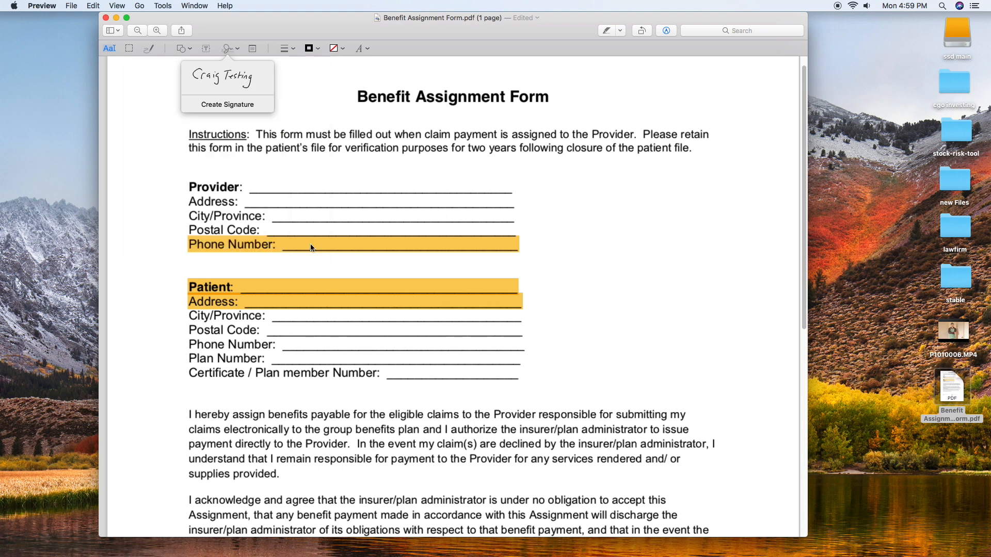
# - Insert the camera-captured signature into the form and place it on the Signature line at the end of the page
pyautogui.click(232, 79)
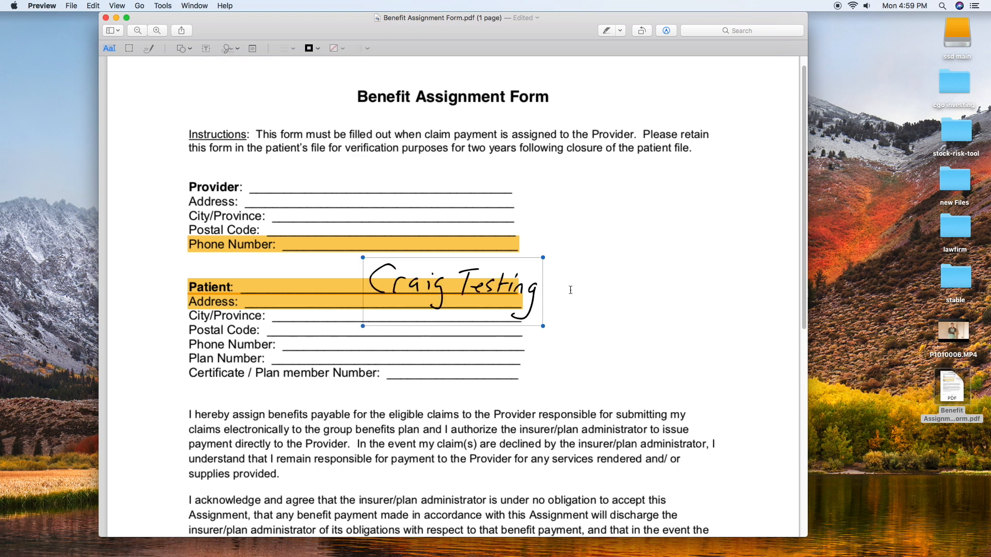
pyautogui.moveTo(479, 291)
pyautogui.mouseDown()
pyautogui.moveTo(603, 314)
pyautogui.moveTo(604, 374)
pyautogui.mouseUp()
pyautogui.scroll(-3, 609, 362)
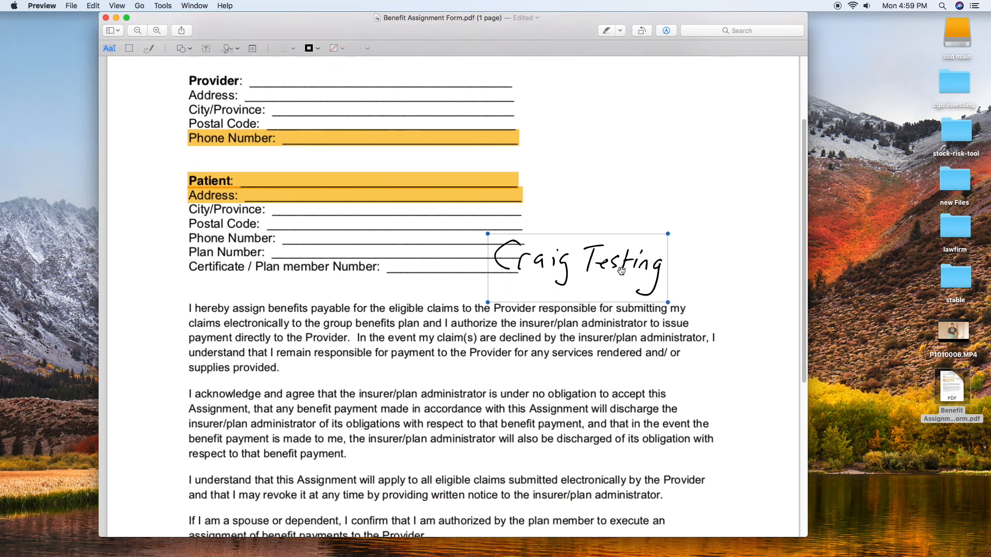
pyautogui.scroll(-3, 688, 310)
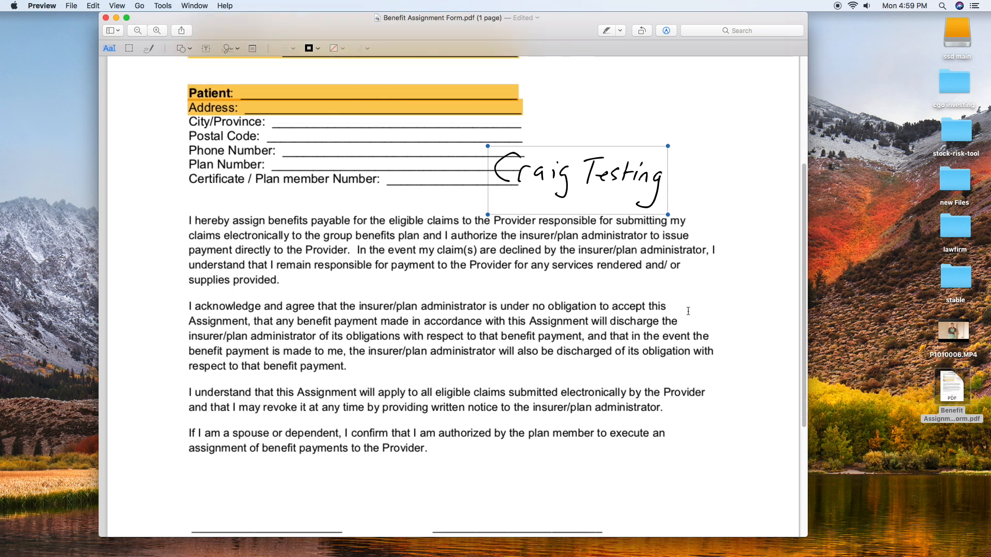
pyautogui.scroll(-1, 688, 311)
pyautogui.moveTo(597, 180)
pyautogui.mouseDown()
pyautogui.moveTo(514, 491)
pyautogui.moveTo(535, 501)
pyautogui.mouseUp()
pyautogui.click(678, 484)
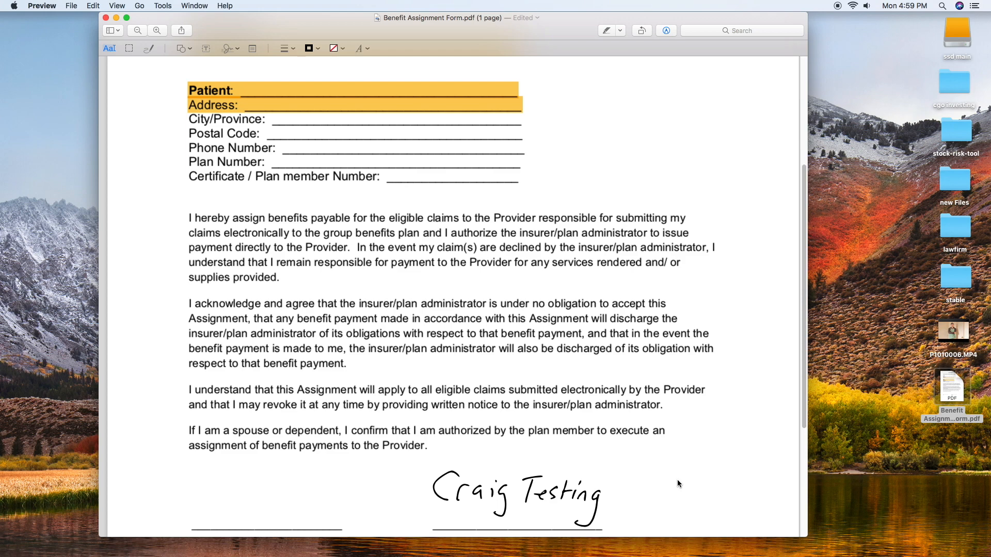
pyautogui.scroll(-1, 683, 467)
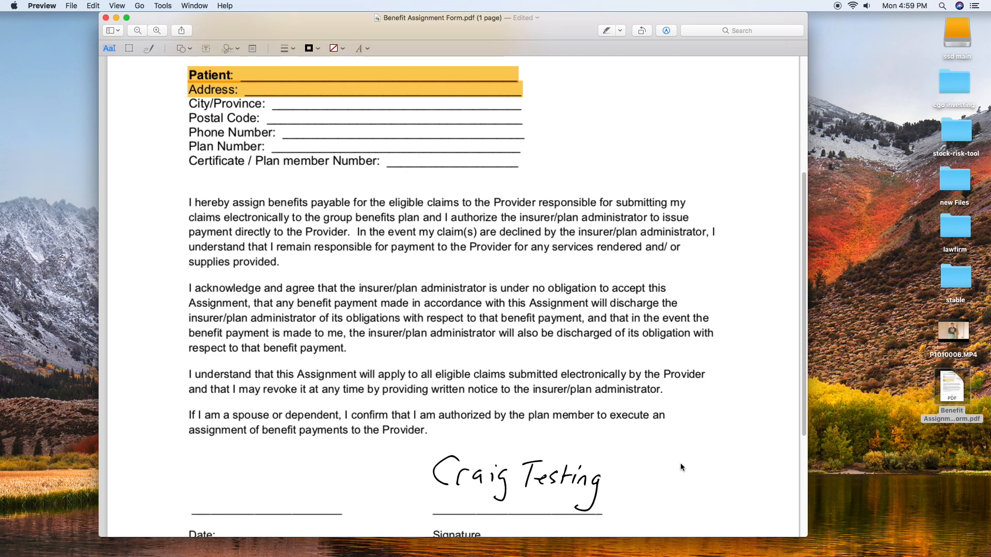
pyautogui.scroll(-2, 681, 467)
# - Delete the stored signature from the saved signatures, close the camera capture and check the signature placed on the form
pyautogui.scroll(10, 681, 465)
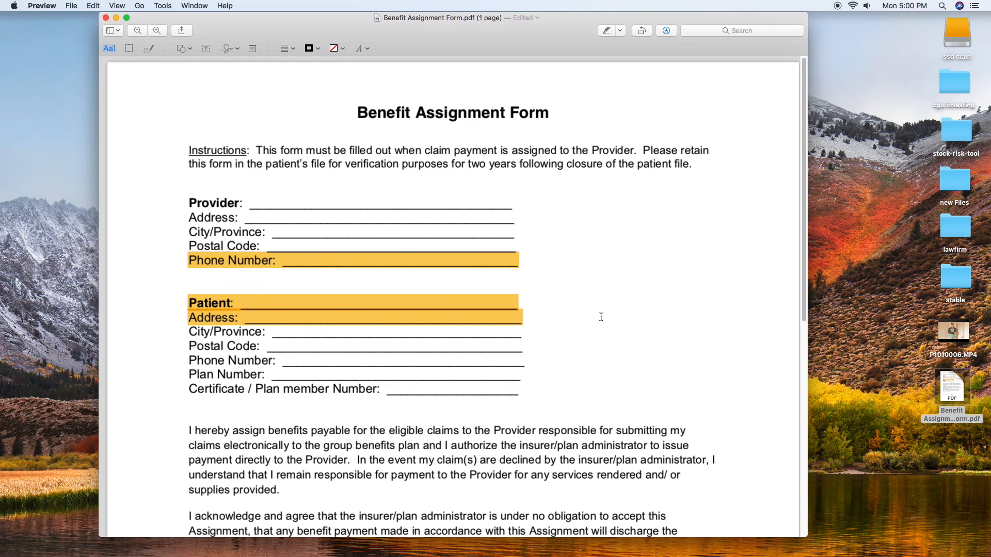
pyautogui.scroll(-5, 556, 320)
pyautogui.scroll(5, 555, 320)
pyautogui.click(237, 48)
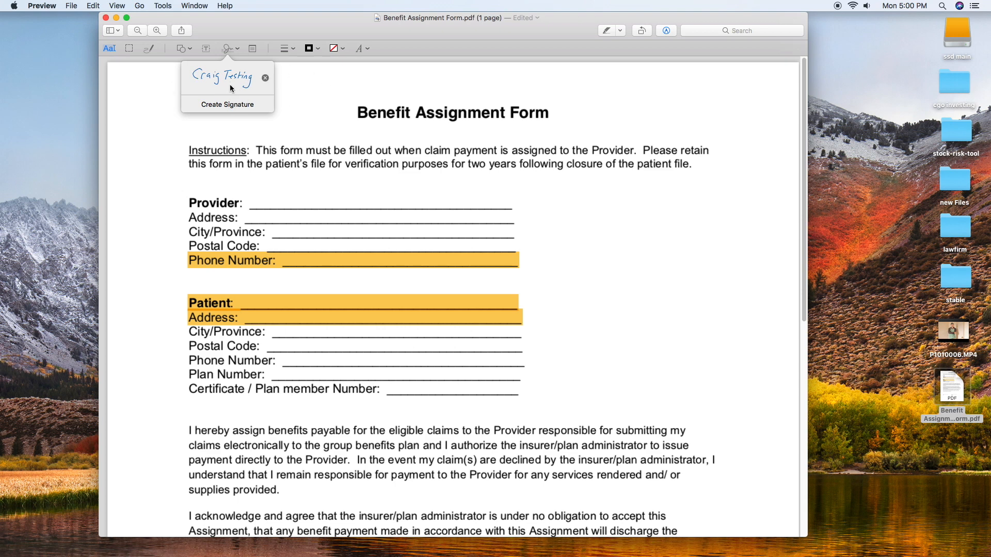
pyautogui.click(265, 78)
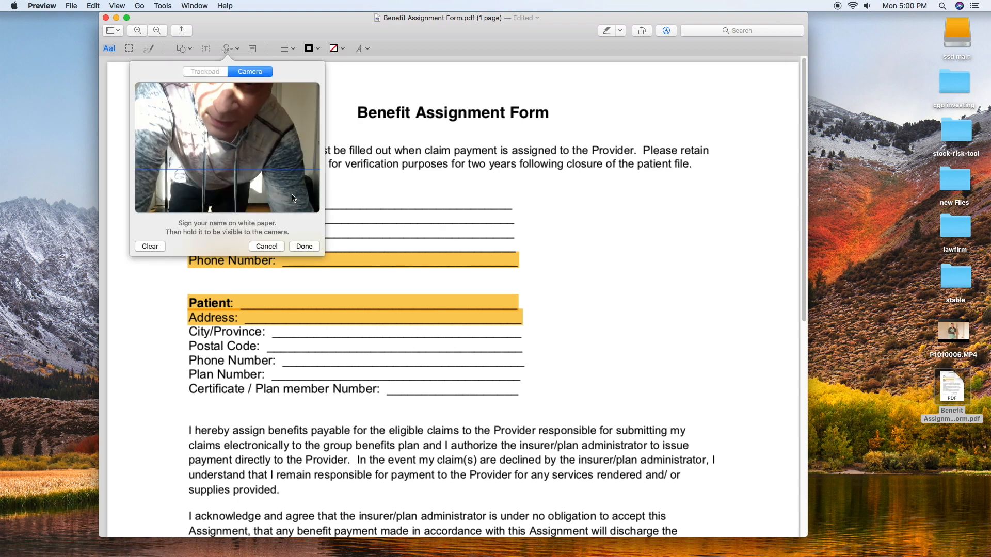
pyautogui.click(304, 246)
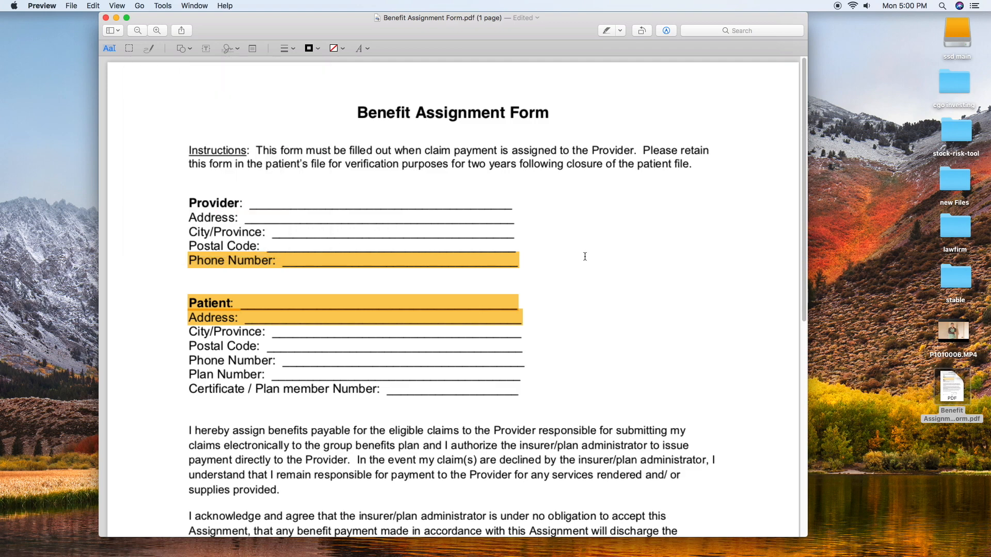
pyautogui.scroll(-10, 594, 248)
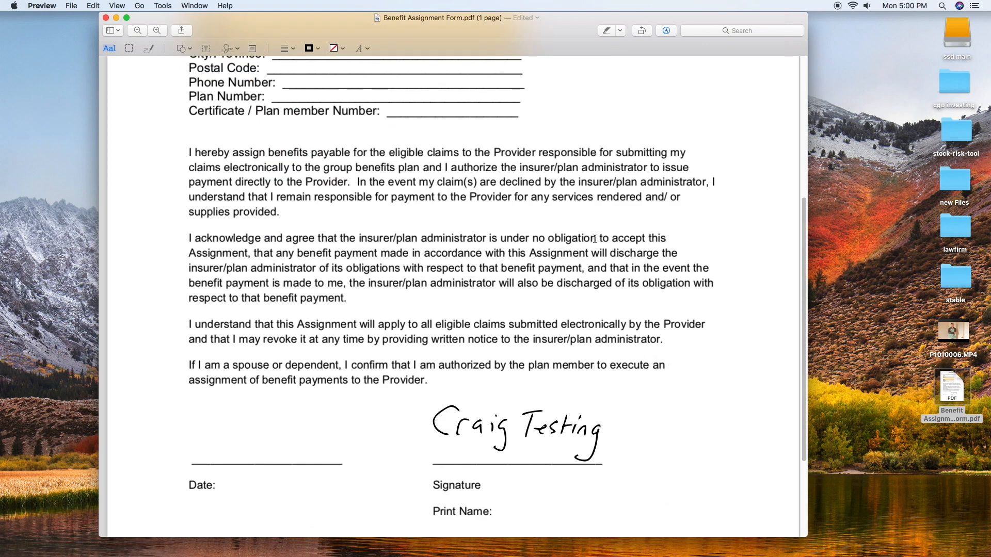